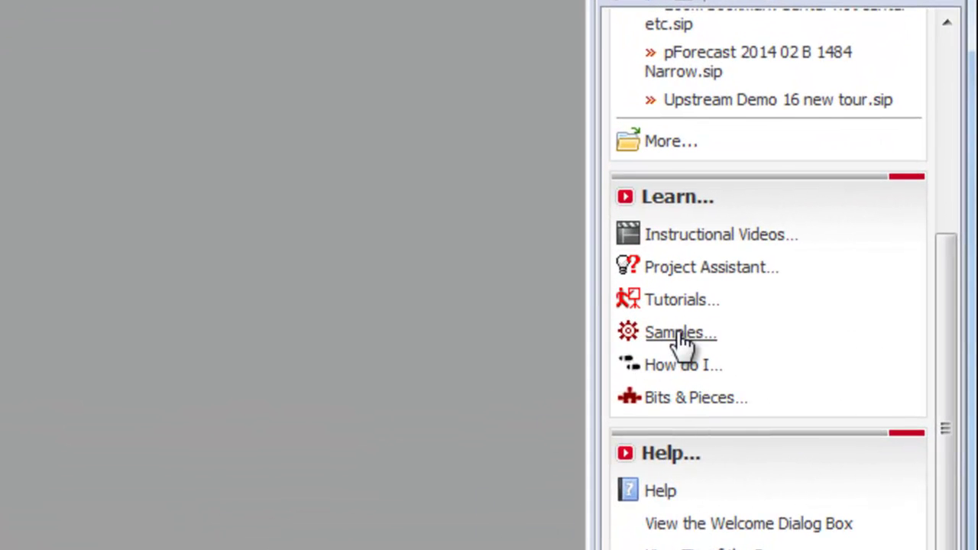
Open the Upstream Oil and Gas Simulation sample project from the Task Assistant's Samples list.
{"action": "left_click", "coordinate": [677, 337]}
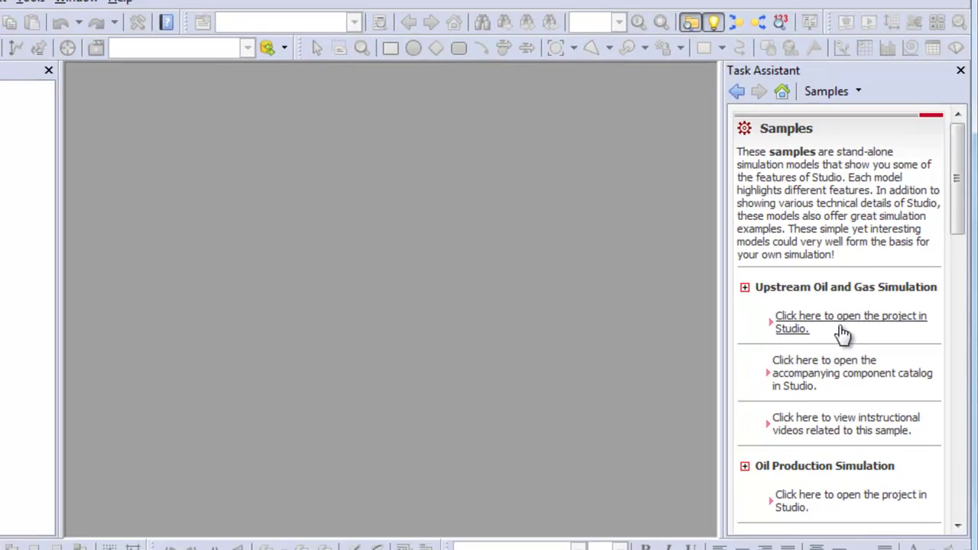
{"action": "left_click", "coordinate": [838, 334]}
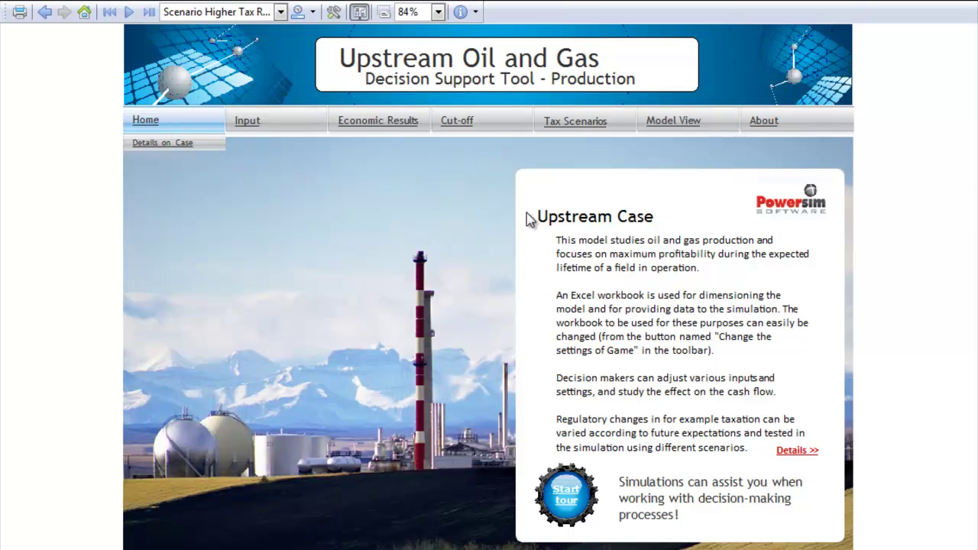
Step through the Production volumes, Financial factors and Full input table pages of the Input section.
{"action": "left_click", "coordinate": [244, 123]}
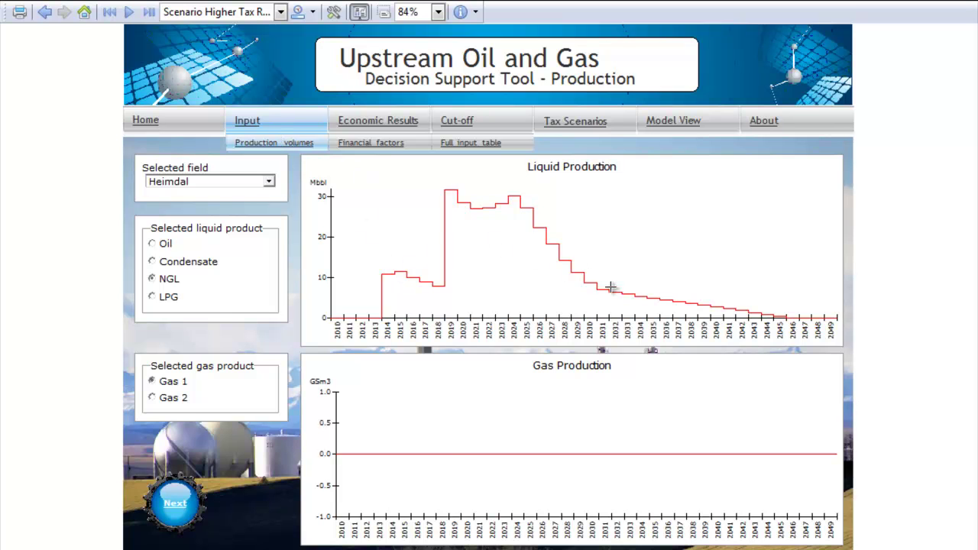
{"action": "left_click", "coordinate": [370, 145]}
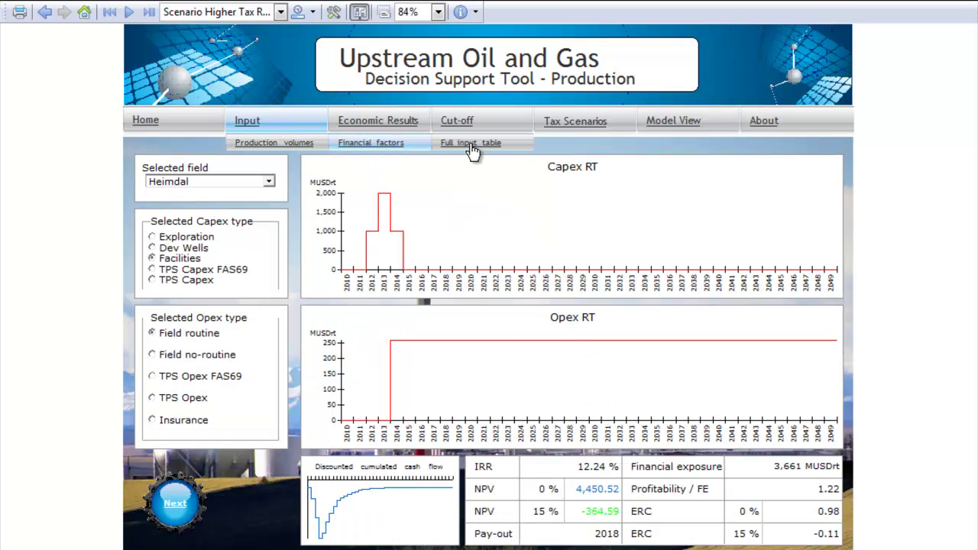
{"action": "left_click", "coordinate": [472, 145]}
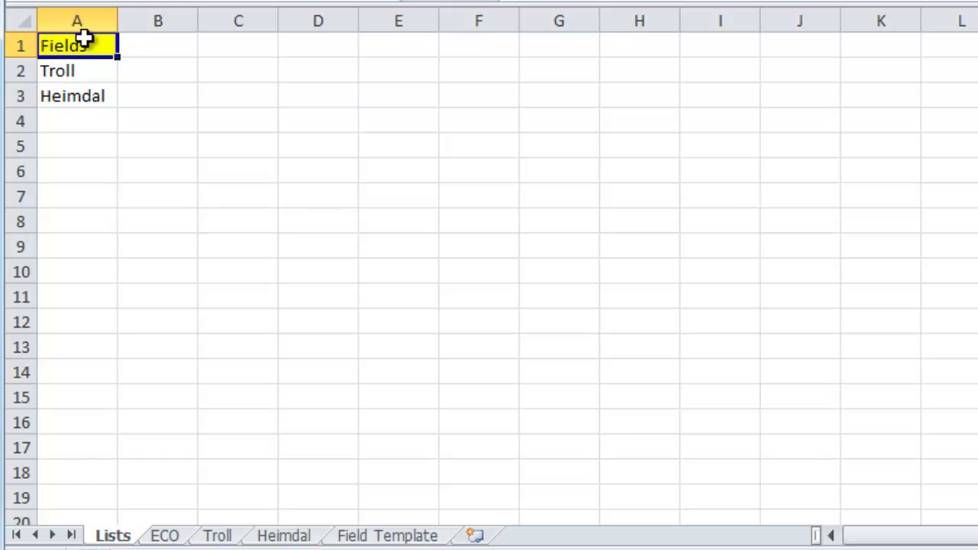
Review the ECO, Lists, Troll and Heimdal sheets, selecting Heimdal's 2014 oil value 25.98.
{"action": "left_click", "coordinate": [164, 535]}
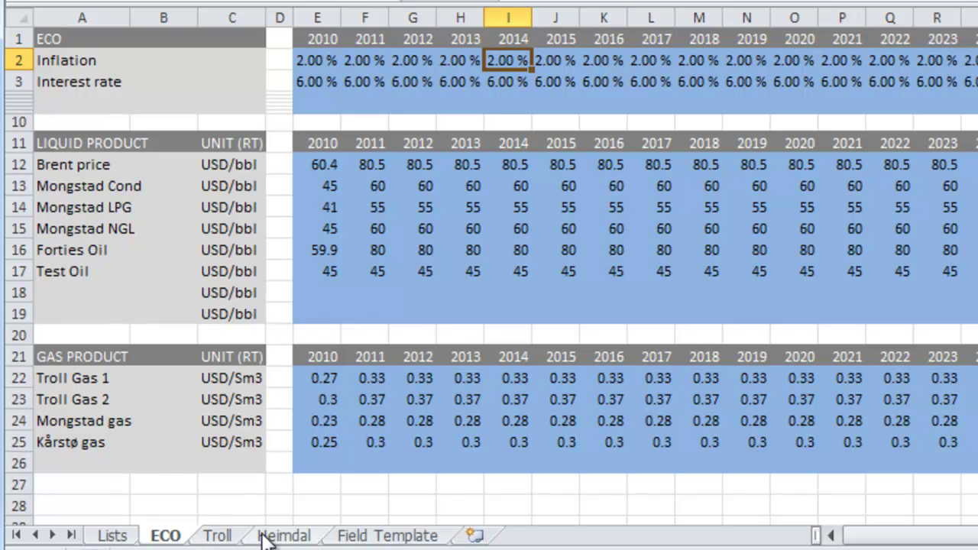
{"action": "left_click", "coordinate": [122, 535]}
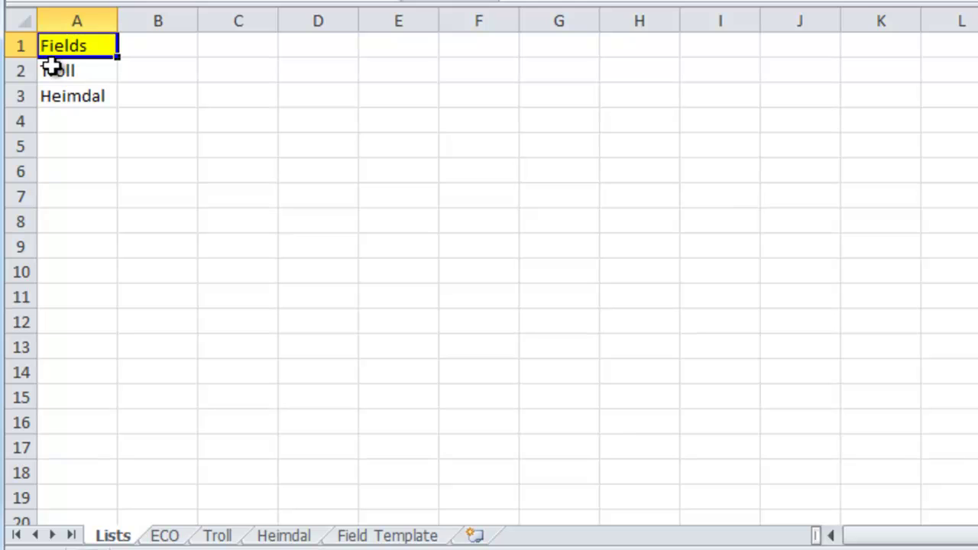
{"action": "left_click", "coordinate": [218, 535]}
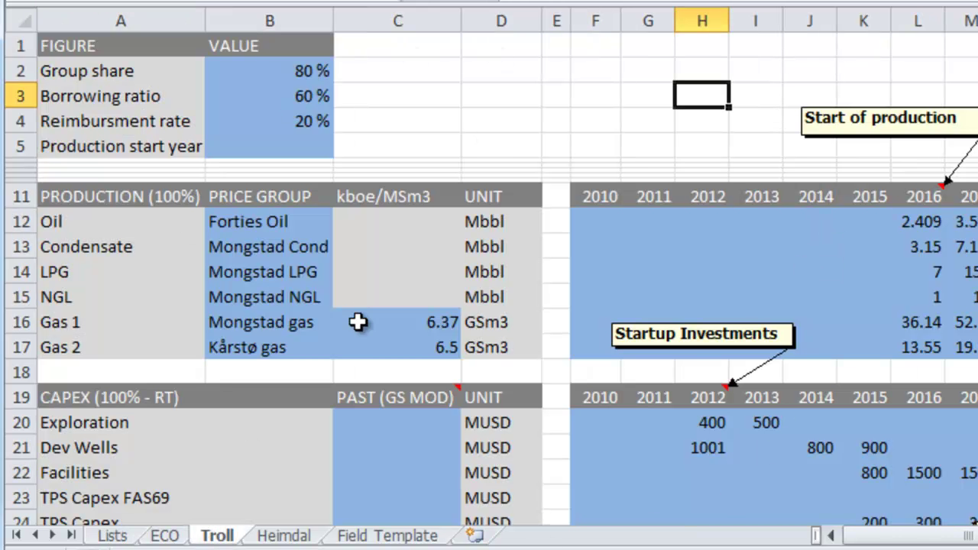
{"action": "left_click", "coordinate": [283, 535]}
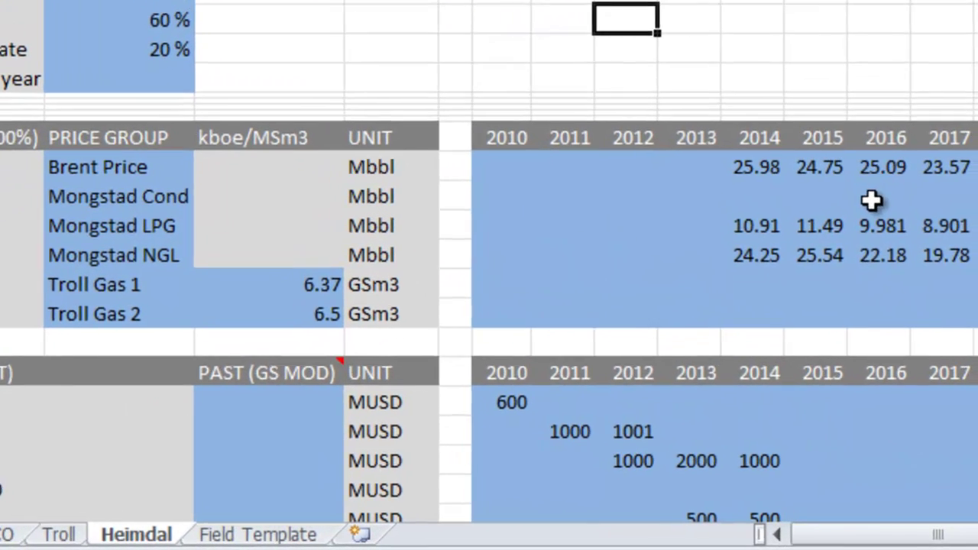
{"action": "left_click", "coordinate": [793, 202]}
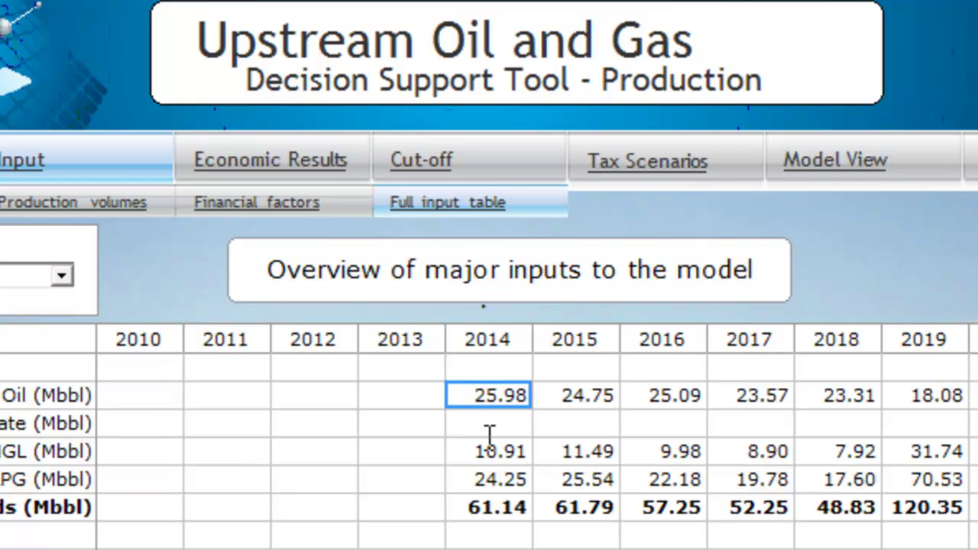
Enter 25 as Heimdal's 2014 oil production in the full input table.
{"action": "type", "text": "25"}
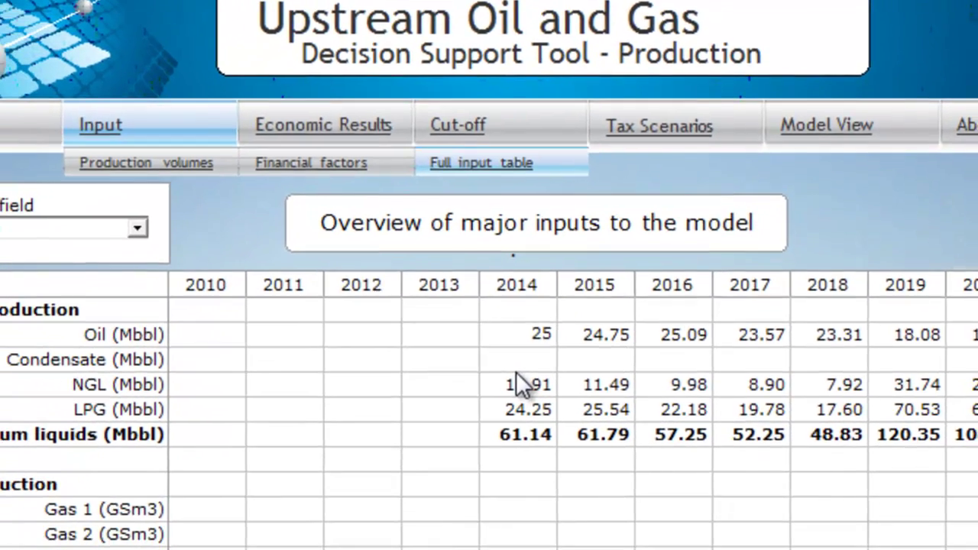
{"action": "left_click", "coordinate": [530, 335]}
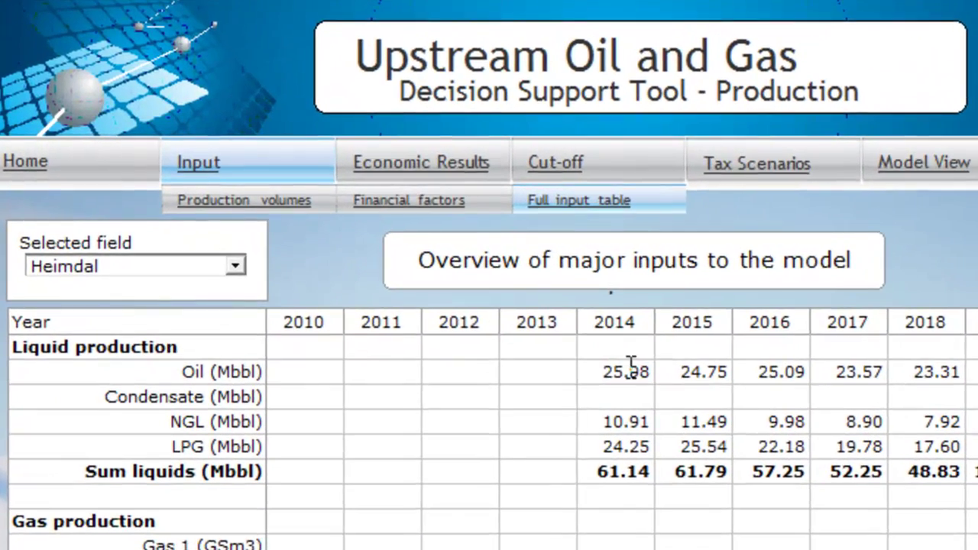
{"action": "left_click", "coordinate": [210, 204]}
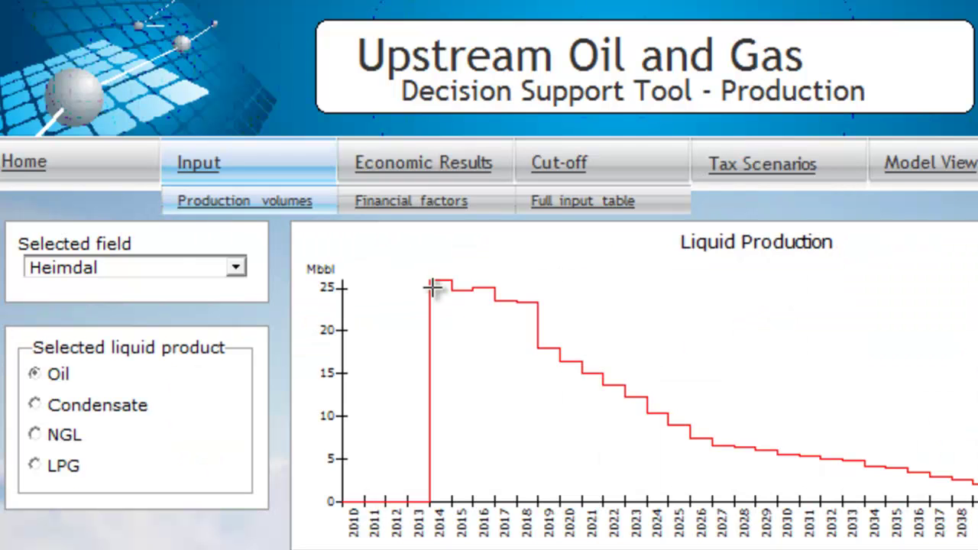
{"action": "left_click", "coordinate": [439, 283]}
{"action": "left_click_drag", "start_coordinate": [440, 282], "coordinate": [439, 417]}
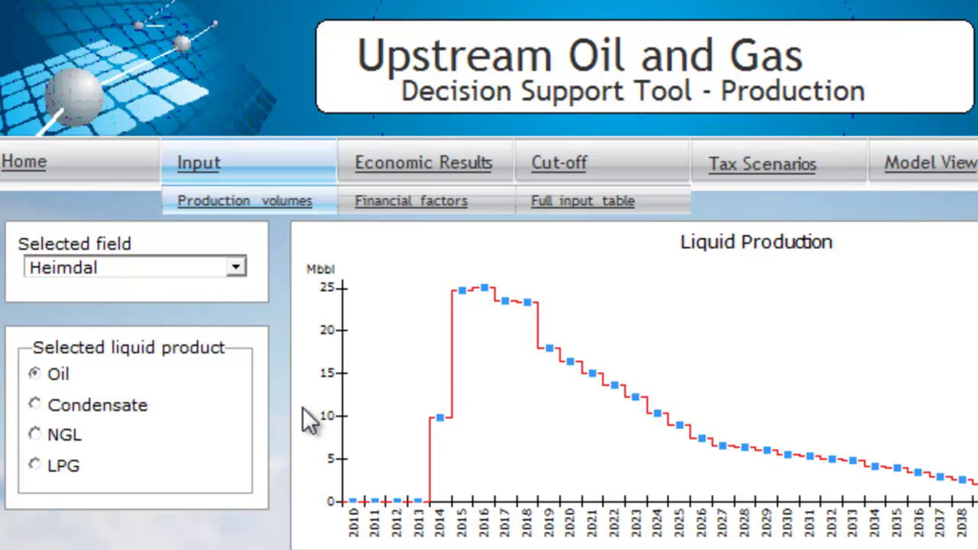
{"action": "left_click", "coordinate": [585, 214]}
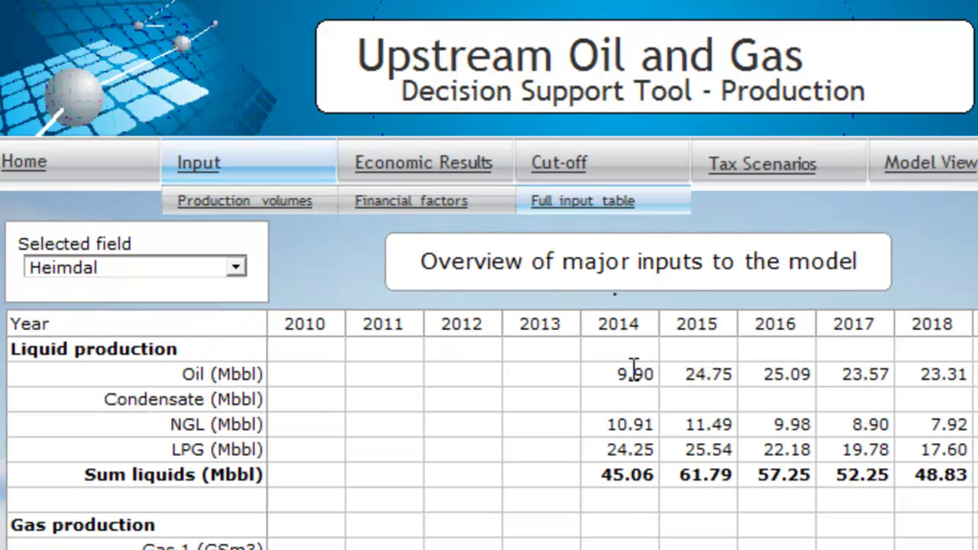
{"action": "left_click", "coordinate": [219, 203]}
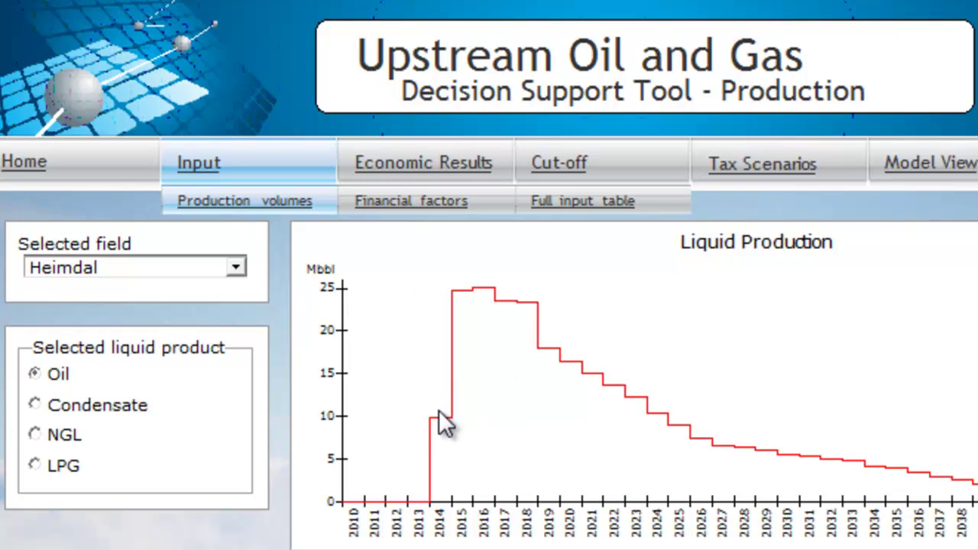
{"action": "mouse_move", "coordinate": [443, 415]}
{"action": "left_mouse_down"}
{"action": "mouse_move", "coordinate": [527, 383]}
{"action": "mouse_move", "coordinate": [914, 464]}
{"action": "left_mouse_up"}
{"action": "left_click", "coordinate": [583, 201]}
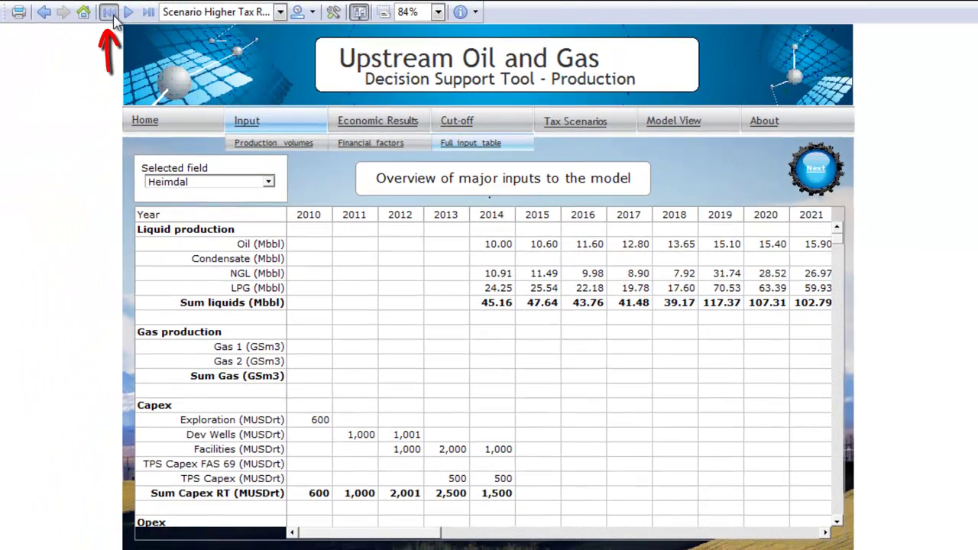
{"action": "left_click", "coordinate": [110, 14]}
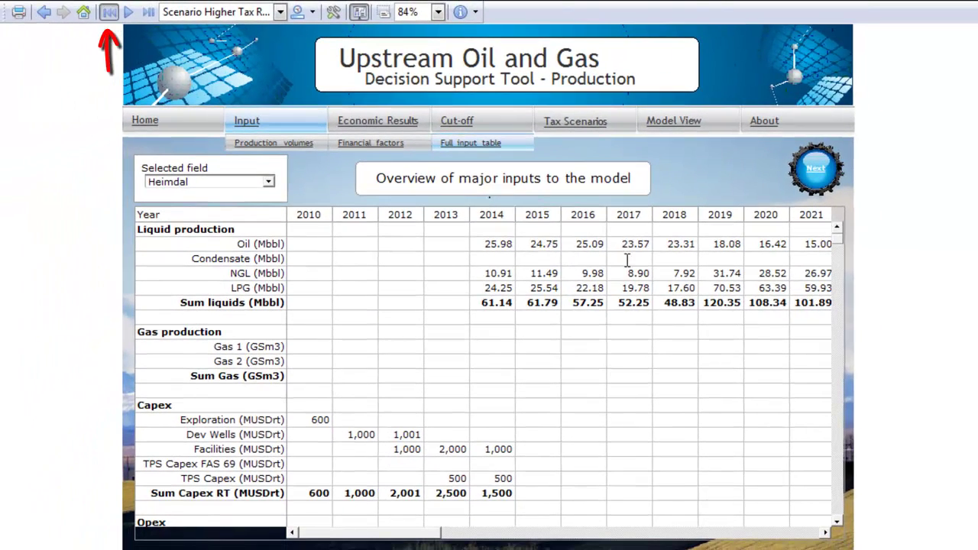
In Economic Results, try 0 %, 12 % and 7.80 % discount rates, then match the IRR (12.24 %).
{"action": "left_click", "coordinate": [389, 128]}
{"action": "left_click_drag", "start_coordinate": [197, 392], "coordinate": [201, 531]}
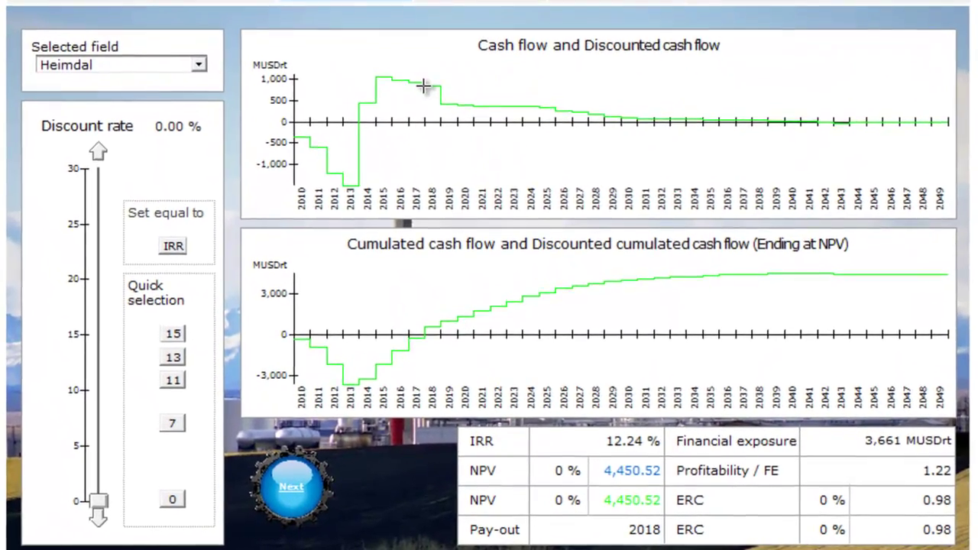
{"action": "left_click_drag", "start_coordinate": [92, 511], "coordinate": [107, 374]}
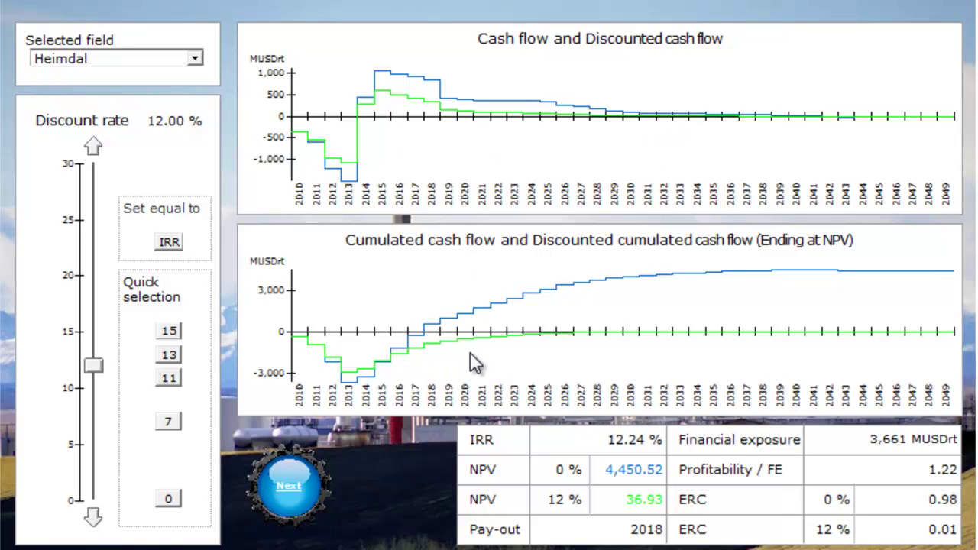
{"action": "left_click_drag", "start_coordinate": [93, 366], "coordinate": [87, 433]}
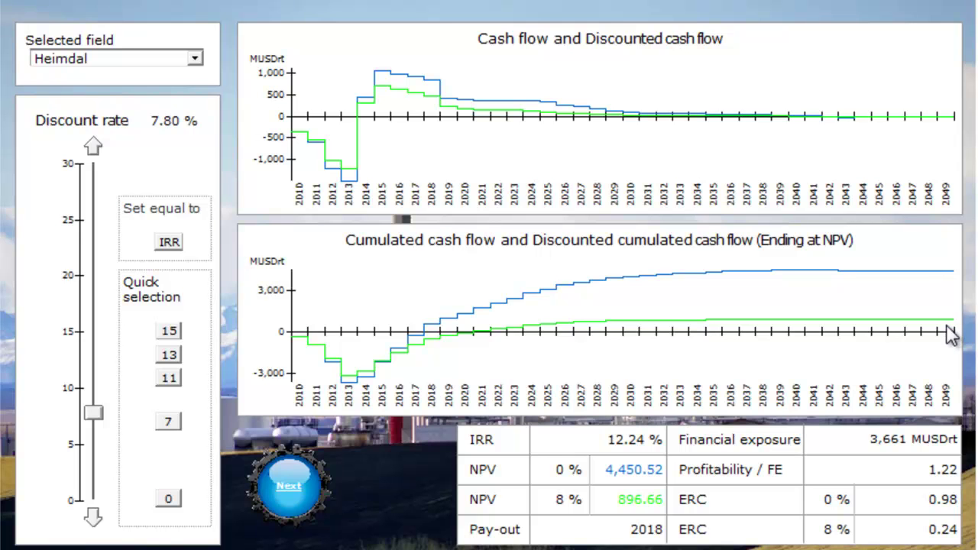
{"action": "left_click_drag", "start_coordinate": [89, 414], "coordinate": [92, 262]}
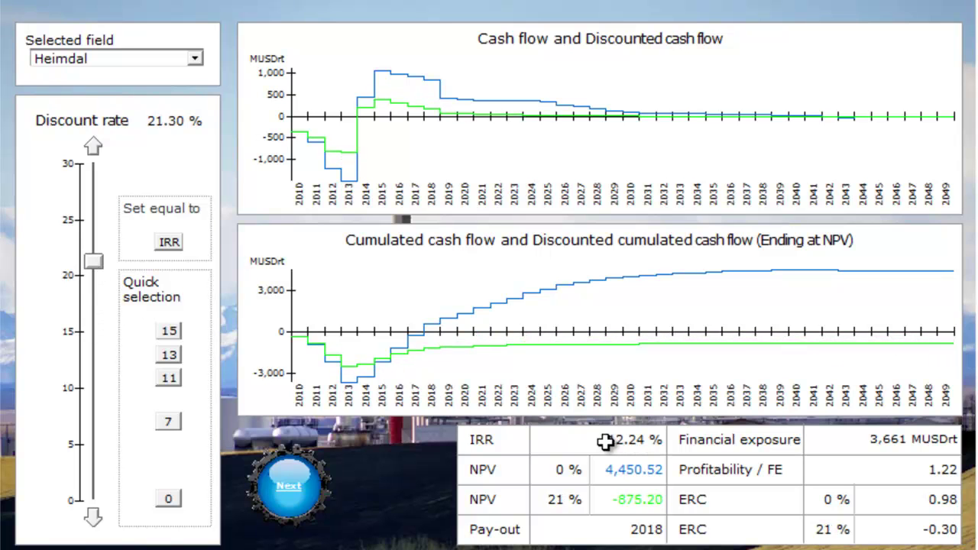
{"action": "left_click", "coordinate": [169, 243]}
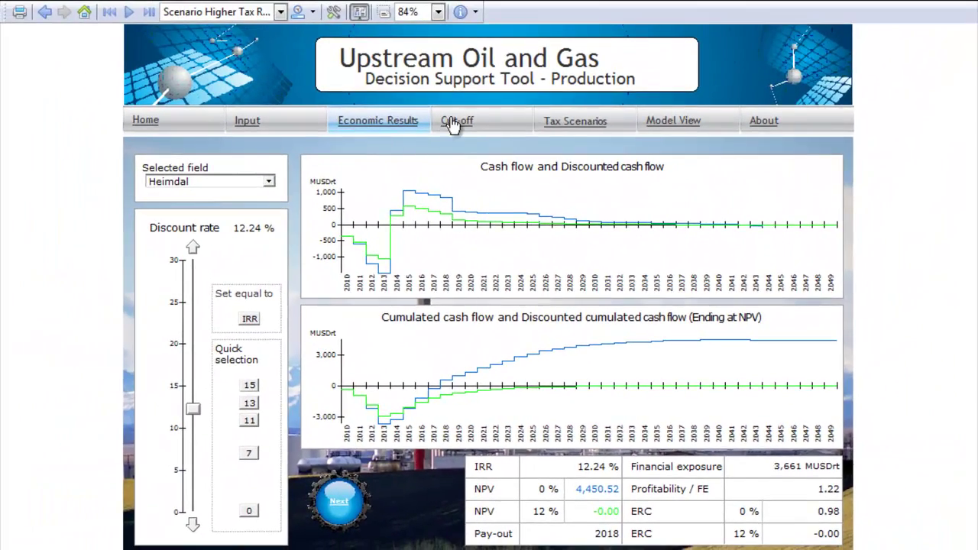
On the Cut-off page, drag Heimdal's Opex RT curve down toward 100 after 2025, moving cut-off to 2045.
{"action": "left_click", "coordinate": [455, 125]}
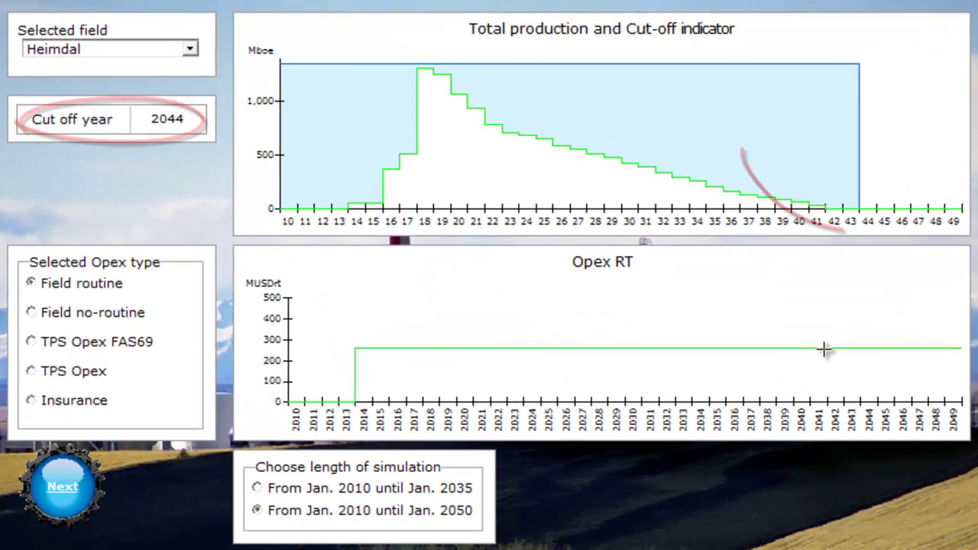
{"action": "mouse_move", "coordinate": [891, 349]}
{"action": "left_mouse_down"}
{"action": "mouse_move", "coordinate": [894, 323]}
{"action": "mouse_move", "coordinate": [775, 312]}
{"action": "left_mouse_up"}
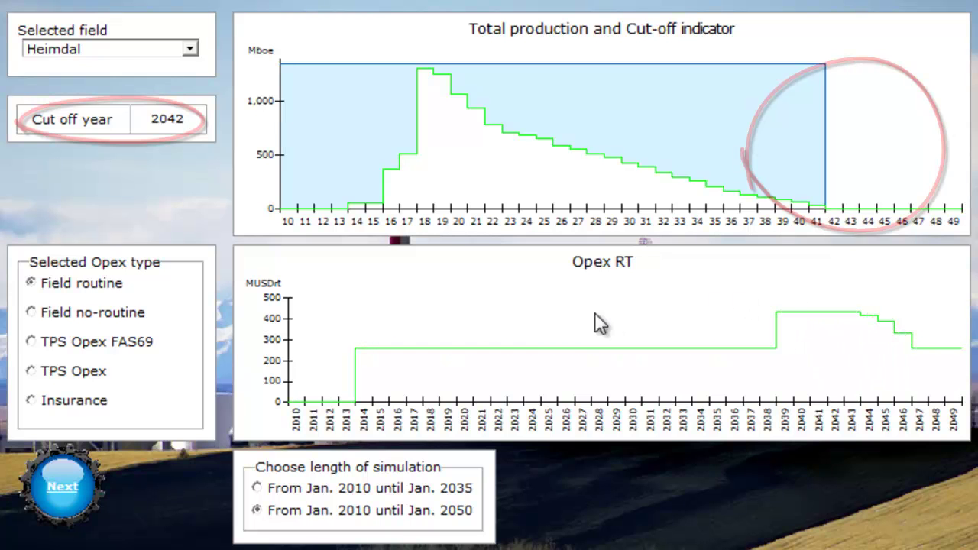
{"action": "mouse_move", "coordinate": [556, 348]}
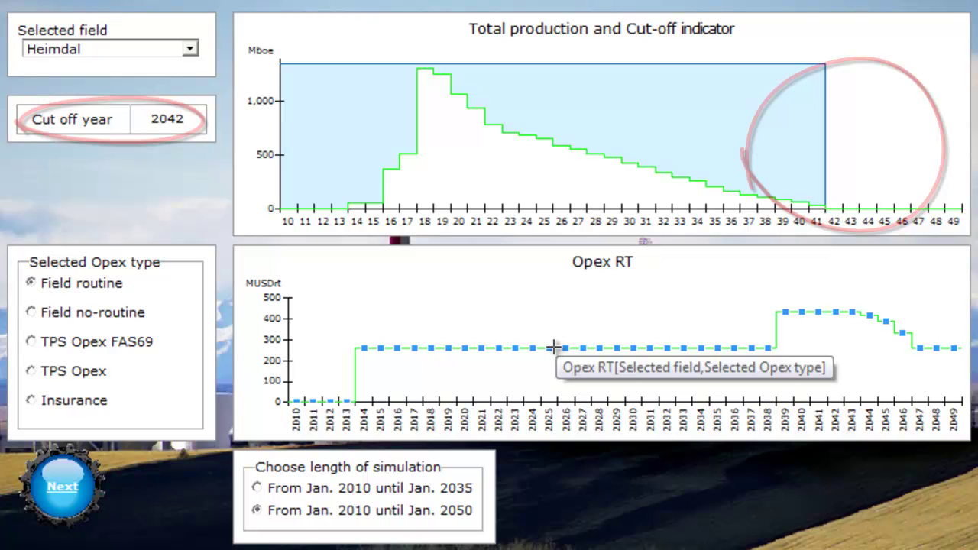
{"action": "left_click_drag", "start_coordinate": [550, 348], "coordinate": [938, 383]}
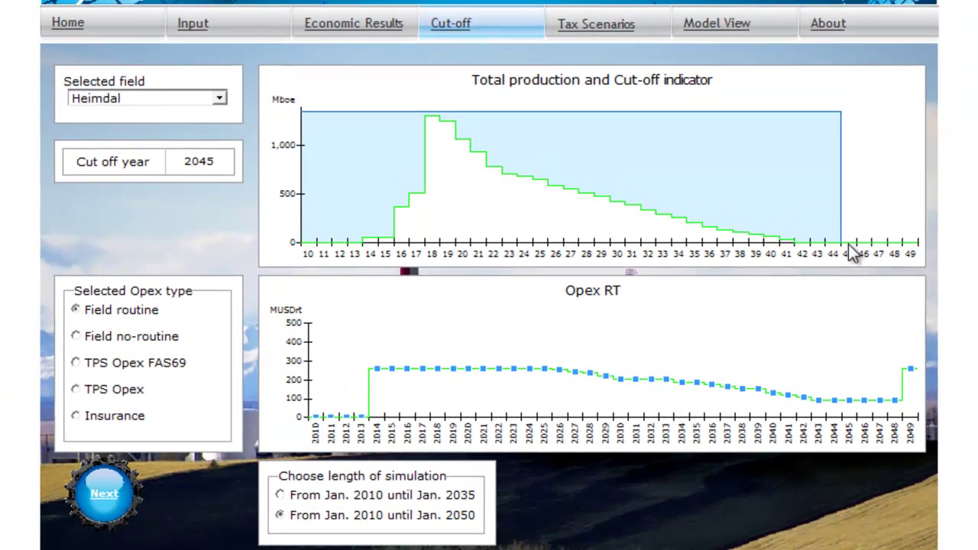
Store the current scenario as reference, switch to the 65% lower tax rate, and select Troll.
{"action": "left_click", "coordinate": [603, 32]}
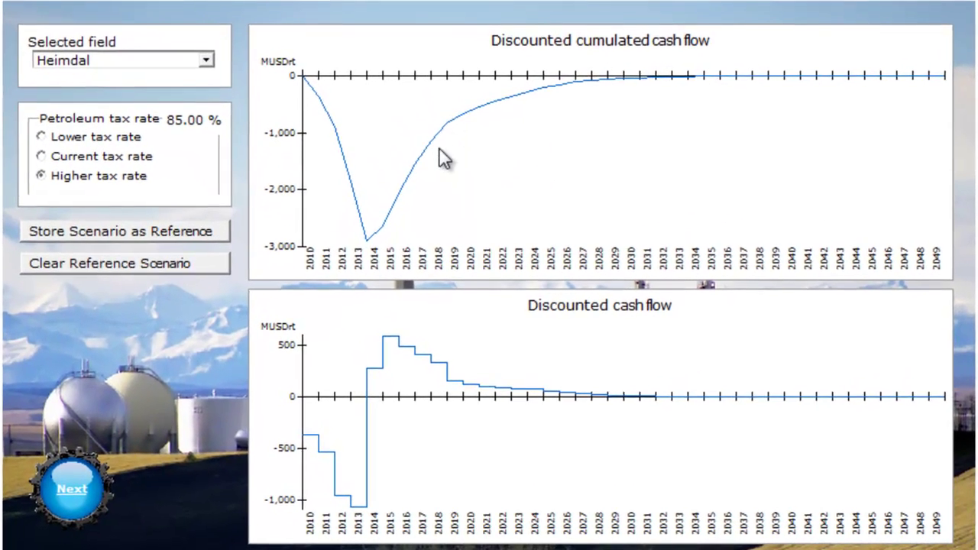
{"action": "left_click", "coordinate": [92, 226]}
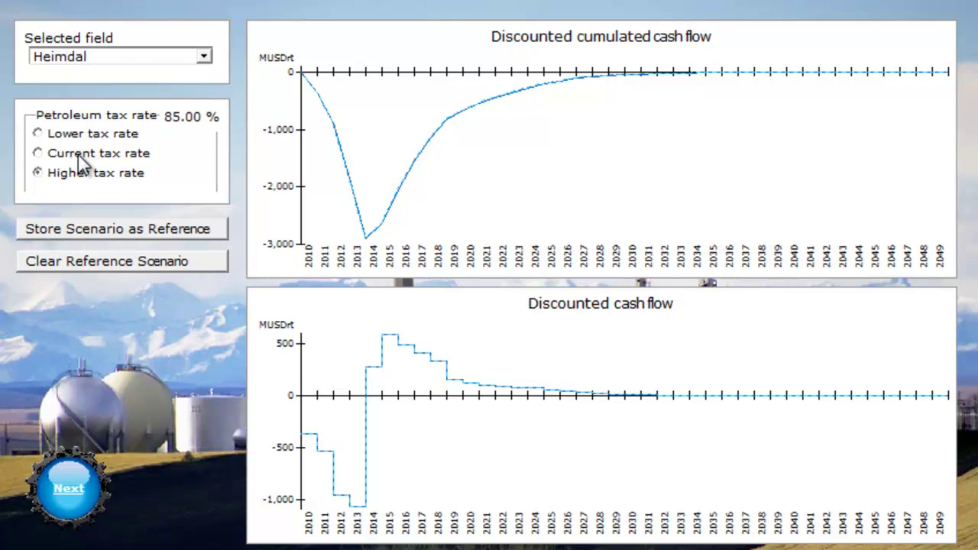
{"action": "left_click", "coordinate": [81, 132]}
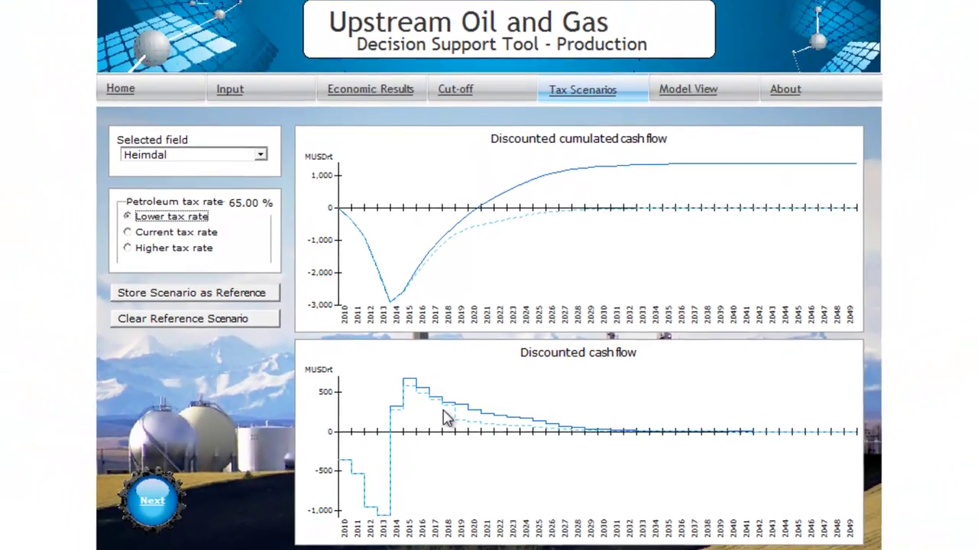
{"action": "left_click", "coordinate": [228, 97]}
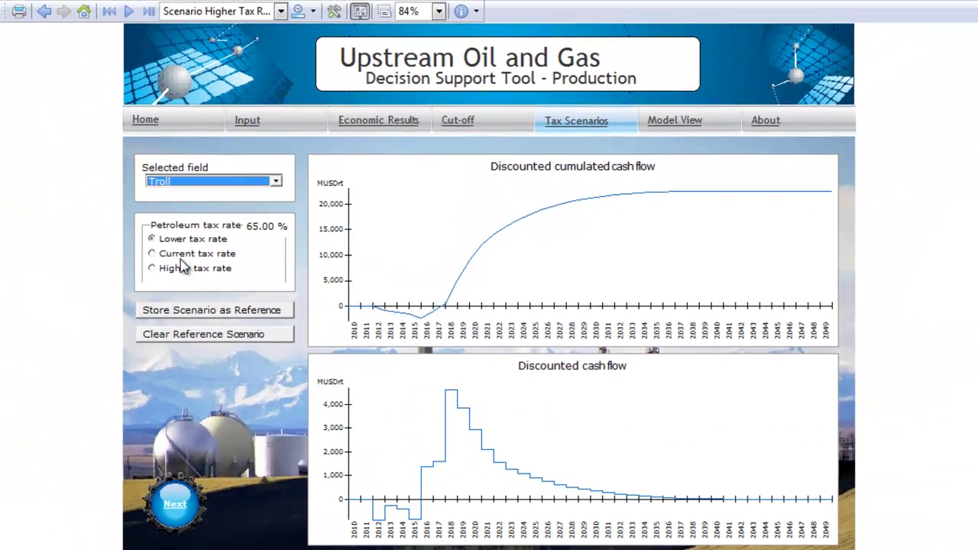
Compare Troll's cash flows at the 75%, 85% and 65% tax rates, ending on 65%.
{"action": "left_click", "coordinate": [174, 259]}
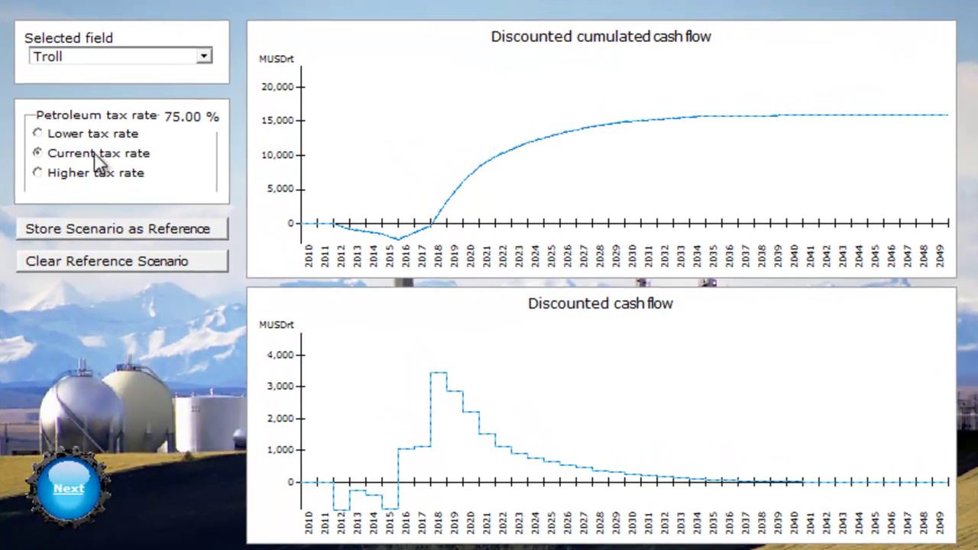
{"action": "left_click", "coordinate": [84, 142]}
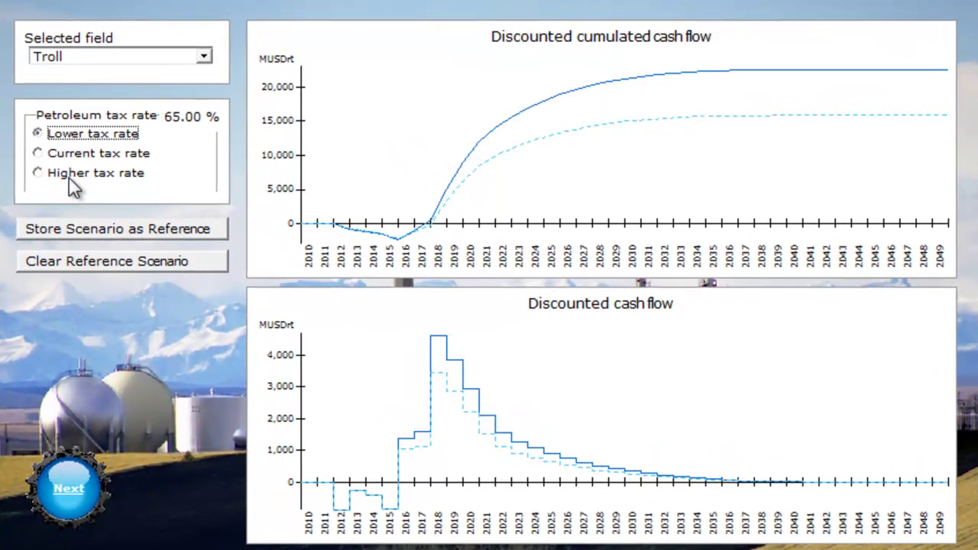
{"action": "left_click", "coordinate": [70, 176]}
{"action": "left_click", "coordinate": [84, 134]}
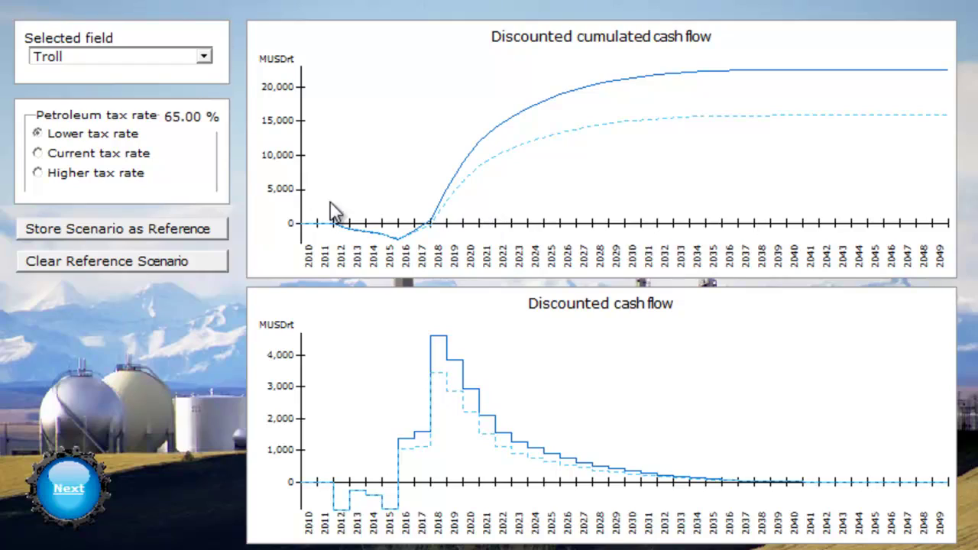
{"action": "left_click", "coordinate": [203, 56]}
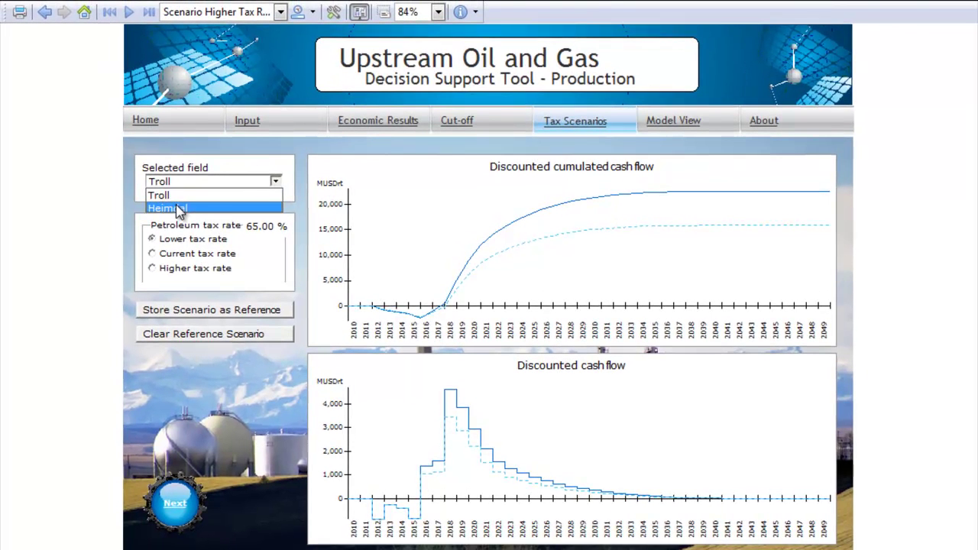
In Game Settings, point the Inputs to Simulation placeholder at Oil and Gas Alt Inputs.xlsx.
{"action": "left_click", "coordinate": [336, 17]}
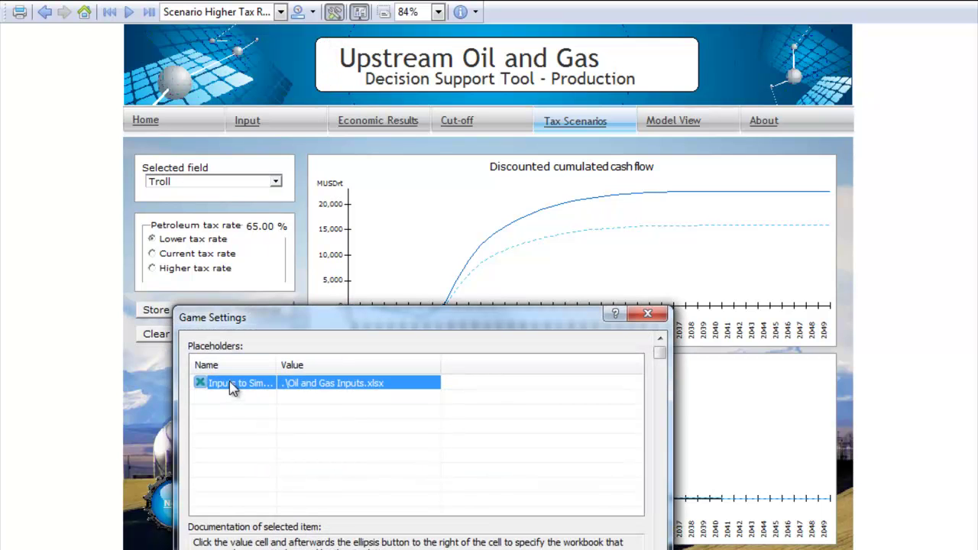
{"action": "left_click", "coordinate": [256, 384]}
{"action": "left_click_drag", "start_coordinate": [278, 367], "coordinate": [320, 366]}
{"action": "left_click", "coordinate": [353, 384]}
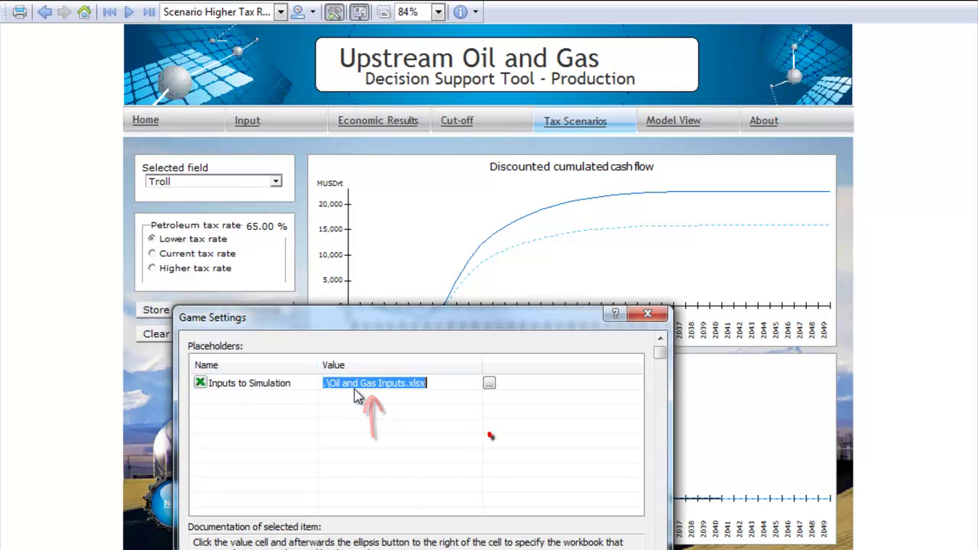
{"action": "left_click", "coordinate": [489, 383]}
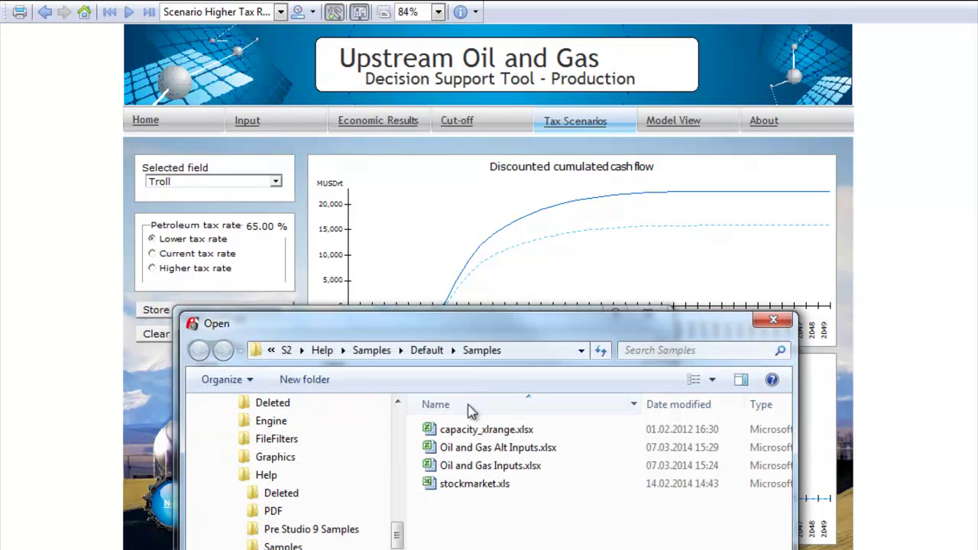
{"action": "double_click", "coordinate": [481, 449]}
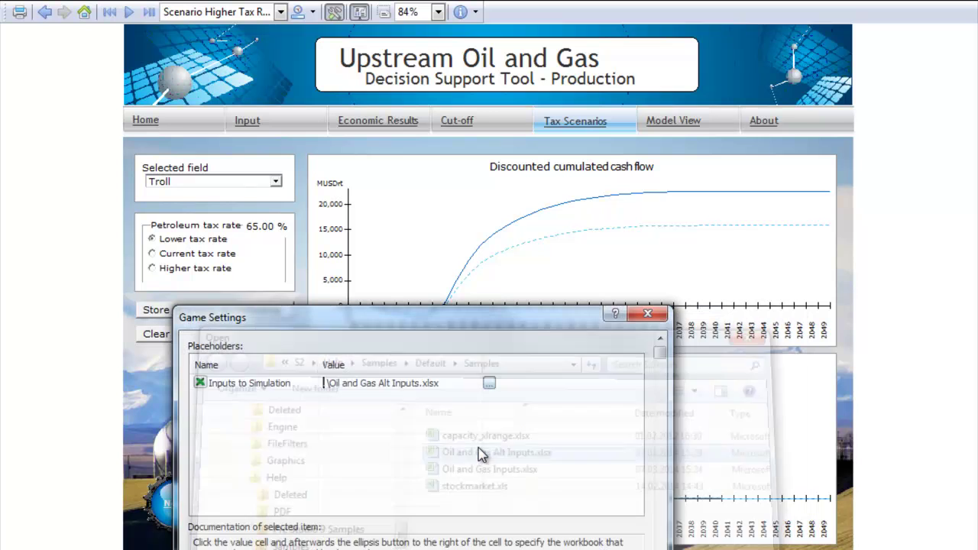
{"action": "key", "text": "Return"}
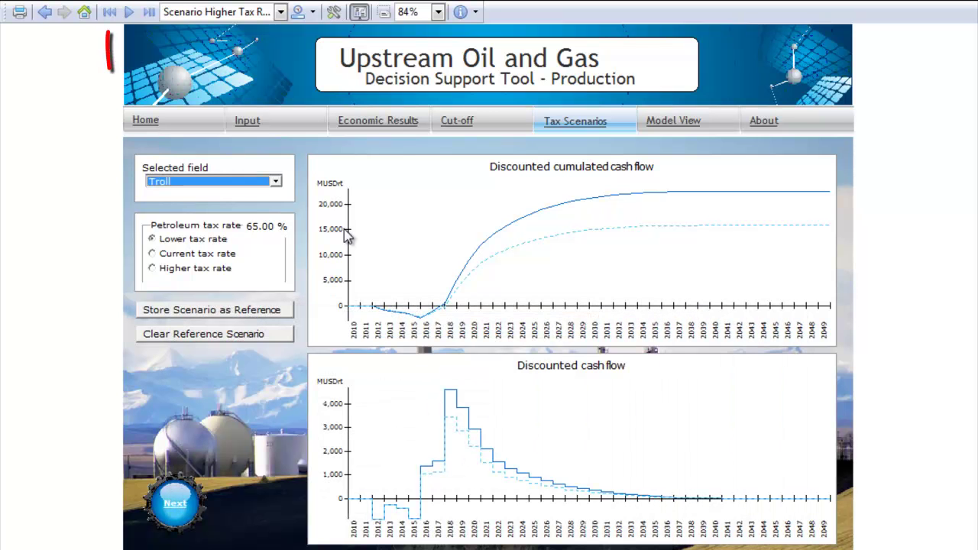
Restart the simulation on the alternate workbook, keep Ekofisk selected, and view Production volumes.
{"action": "key", "text": "Down"}
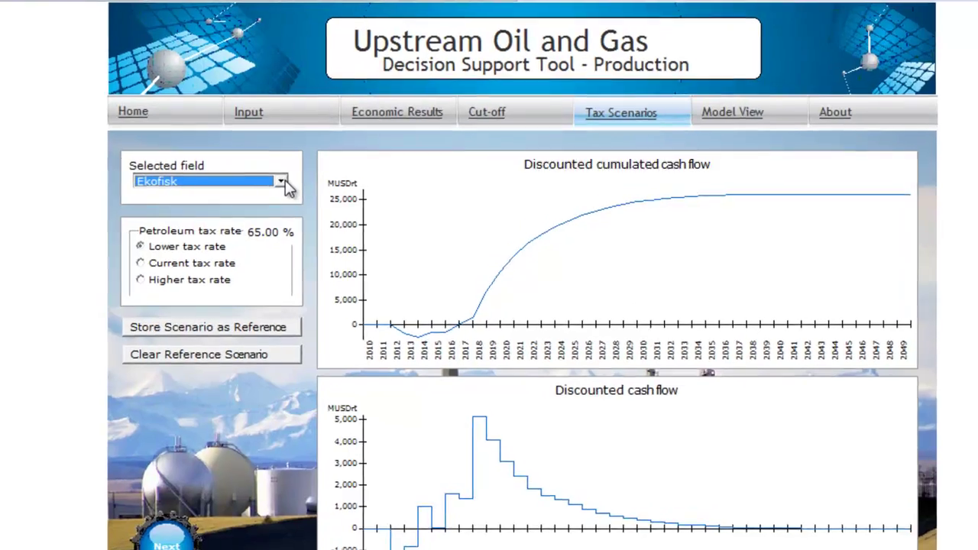
{"action": "left_click", "coordinate": [282, 182]}
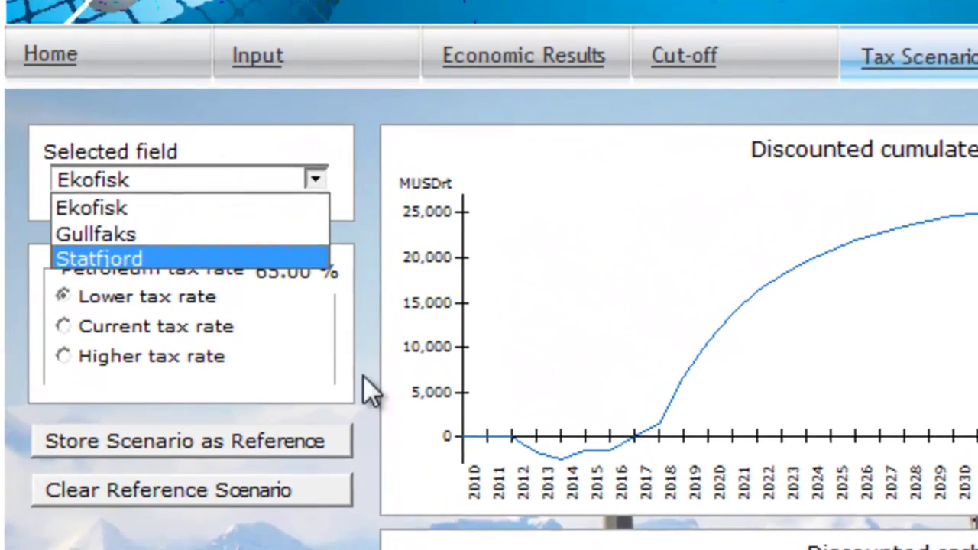
{"action": "left_click", "coordinate": [281, 64]}
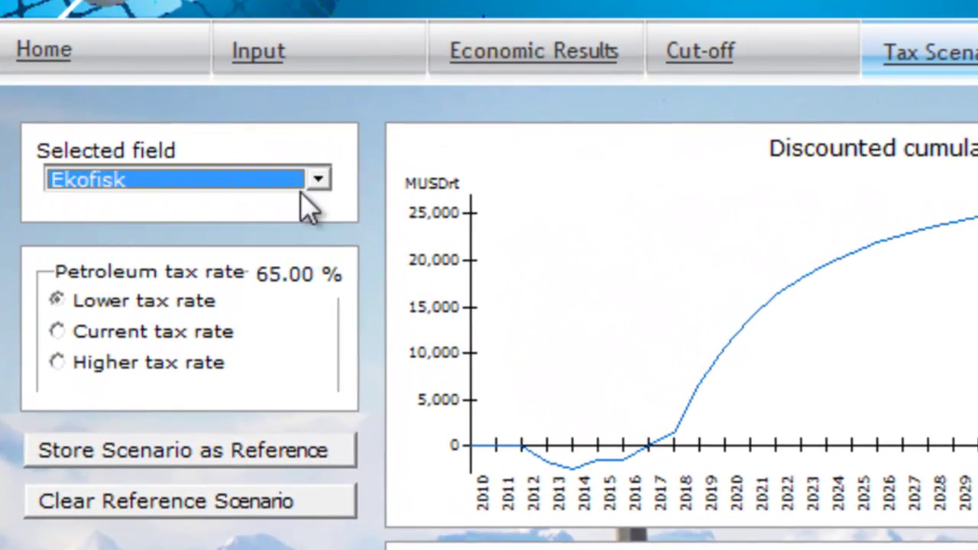
{"action": "left_click", "coordinate": [254, 57]}
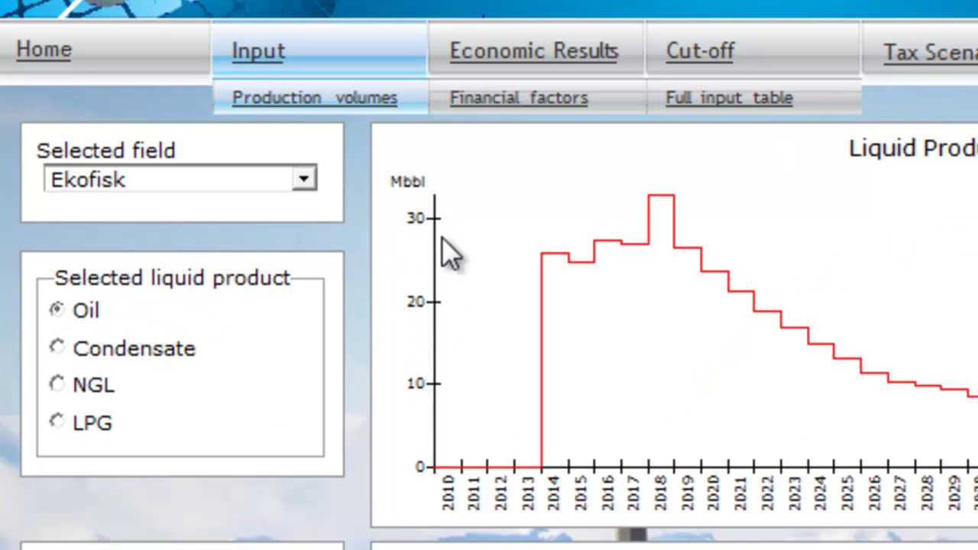
Recheck the field list, then open the Petroleum Tax component diagram in Model View.
{"action": "left_click", "coordinate": [183, 181]}
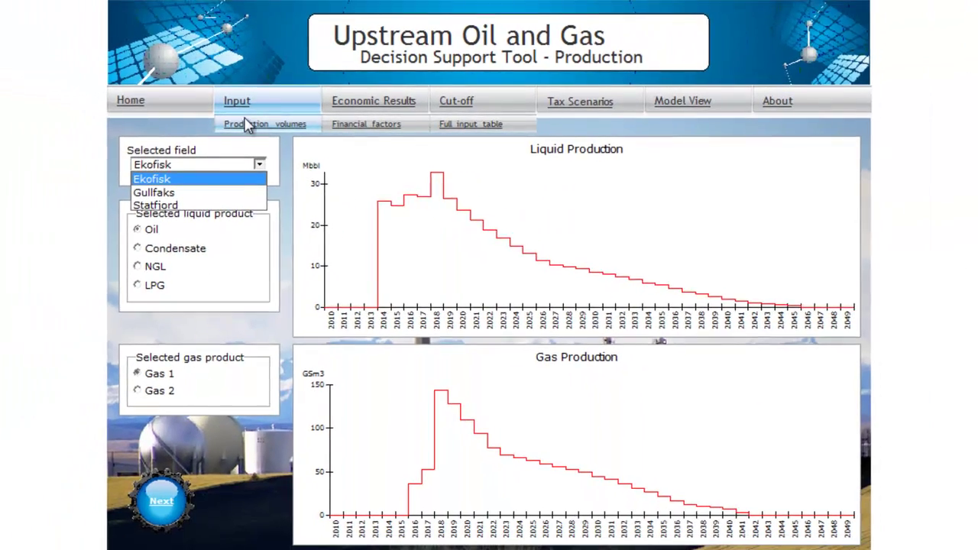
{"action": "left_click", "coordinate": [679, 101]}
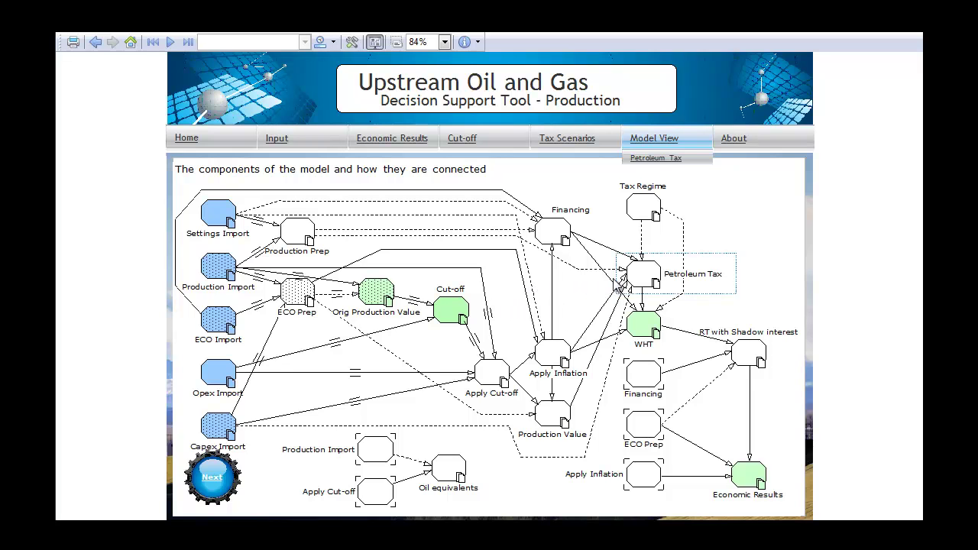
{"action": "left_click", "coordinate": [640, 278]}
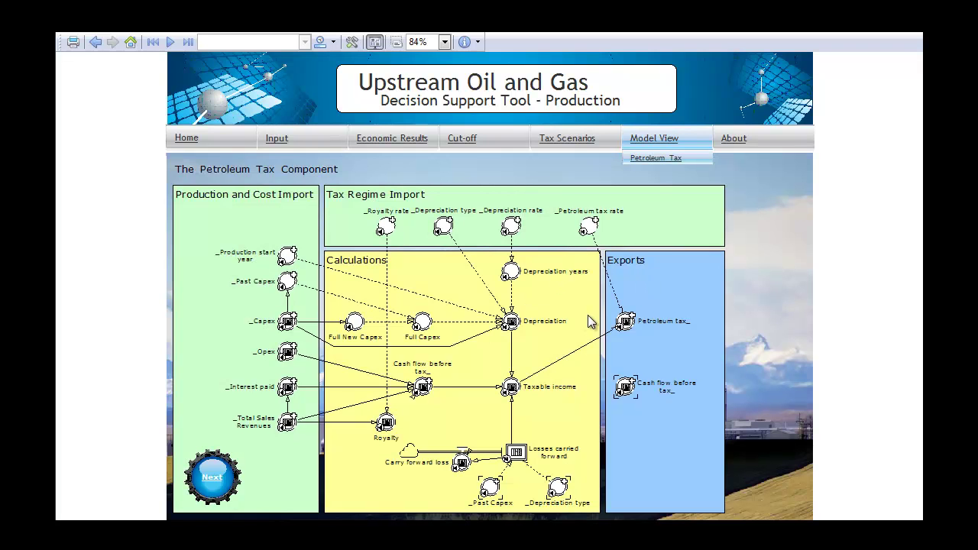